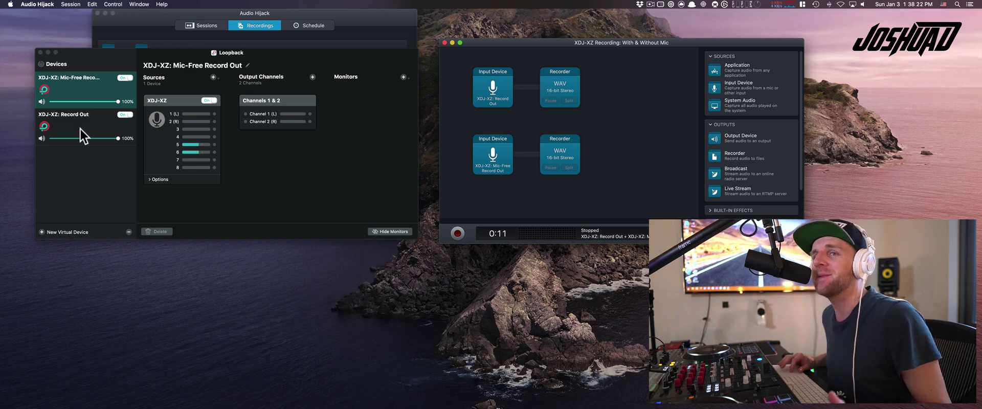
Select the XDJ-XZ: Mic-Free Record Out virtual device and review the sources that can be added to it.
click(81, 80)
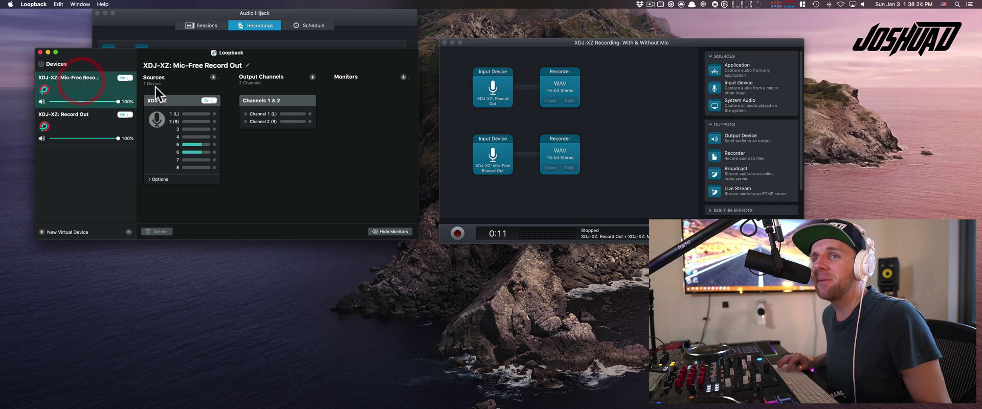
click(213, 77)
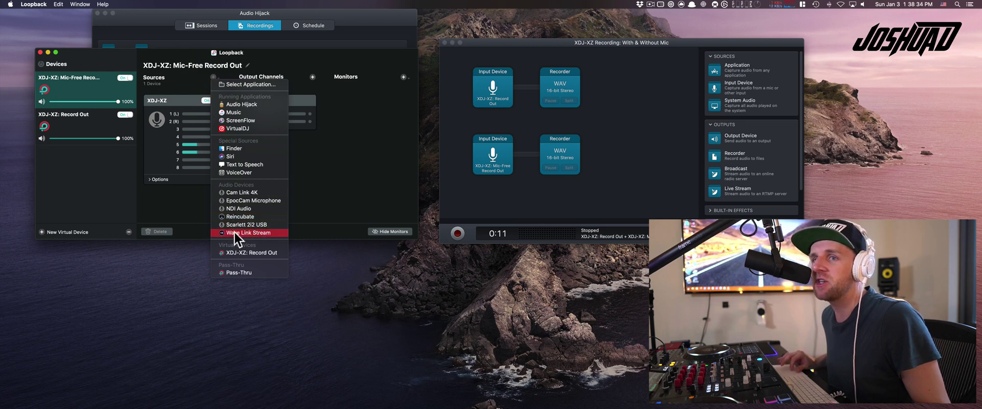
key(super+BackSpace)
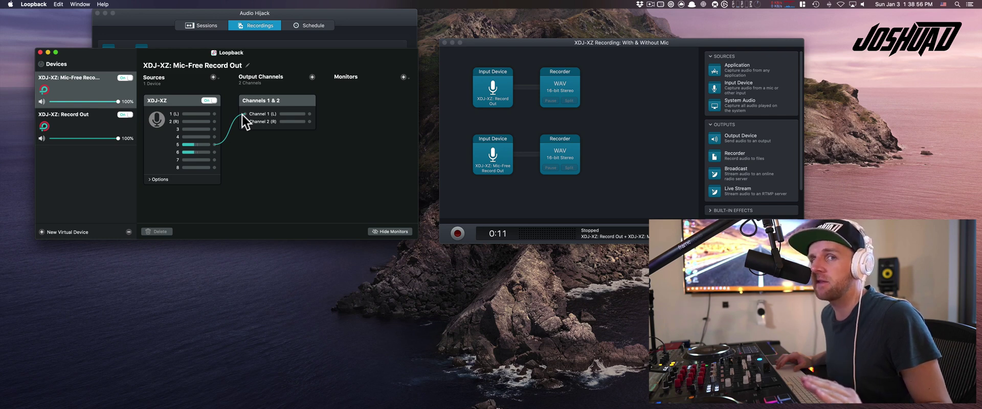
Try wiring XDJ-XZ source channels 5 and 6 to output channels 1 and 2 of the mic-free device, then delete the wires.
drag(241, 114, 243, 114)
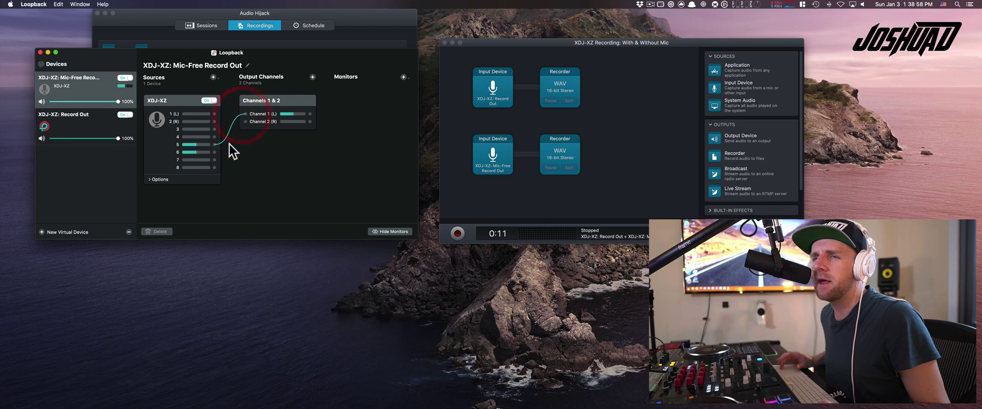
drag(215, 152, 228, 121)
key(super+backslash)
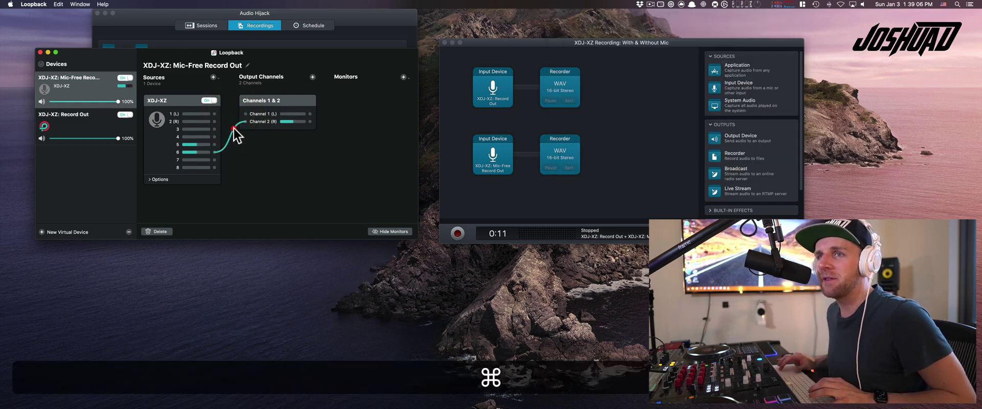
click(231, 130)
key(super+BackSpace)
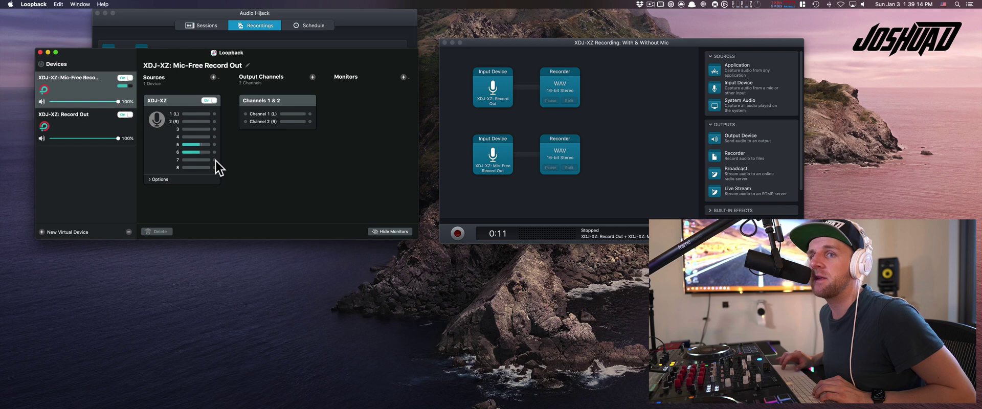
Wire XDJ-XZ channels 7 and 8 to output channels 1 and 2 on the mic-free device, and channels 5 and 6 likewise on XDJ-XZ: Record Out.
drag(215, 160, 245, 114)
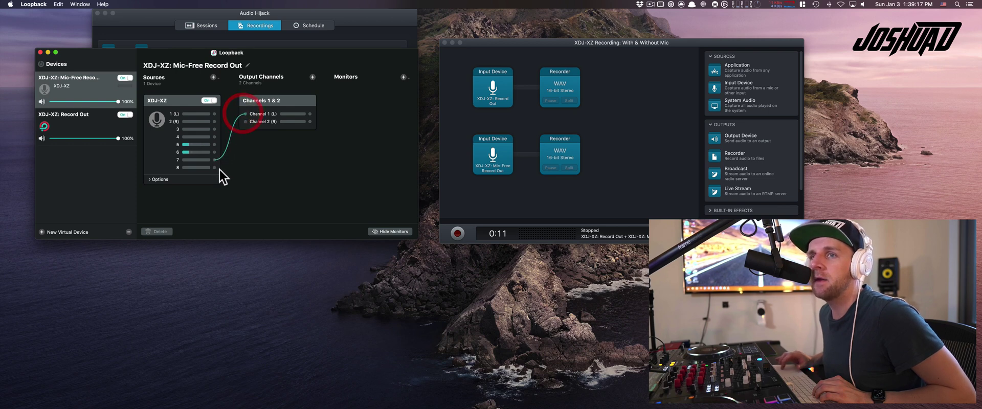
click(242, 122)
click(79, 125)
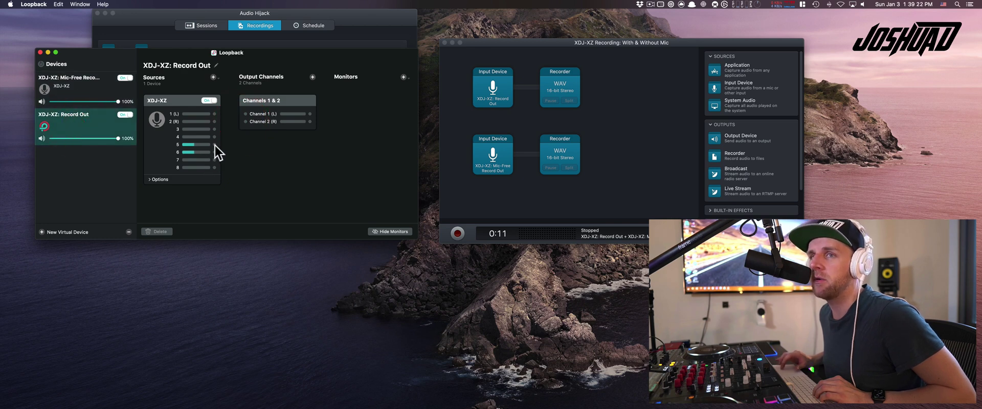
drag(215, 145, 242, 112)
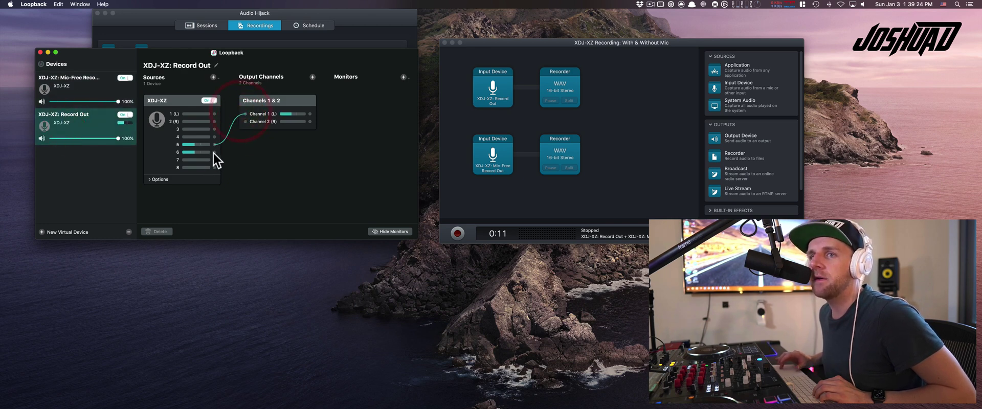
drag(215, 151, 241, 123)
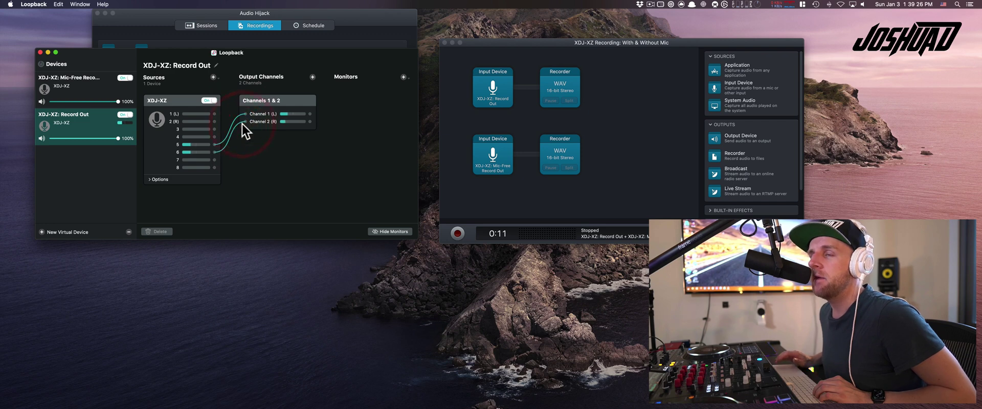
Switch to the Audio Hijack session and examine the audio device settings of the Record Out input block.
click(654, 80)
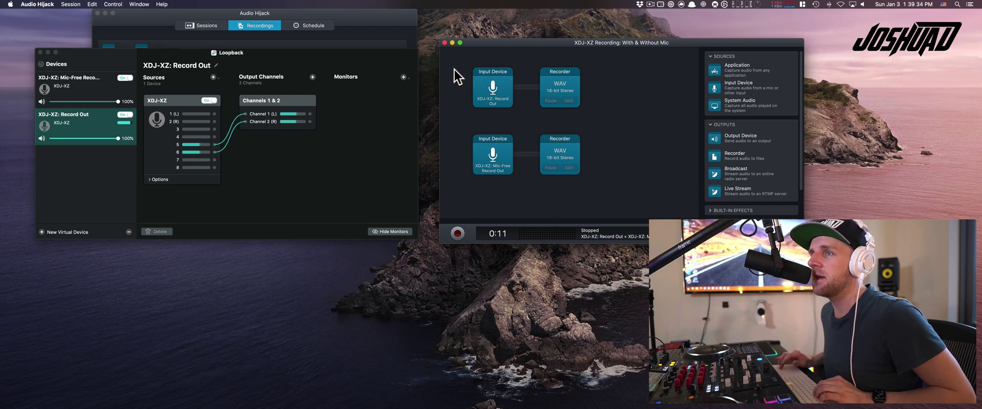
click(501, 79)
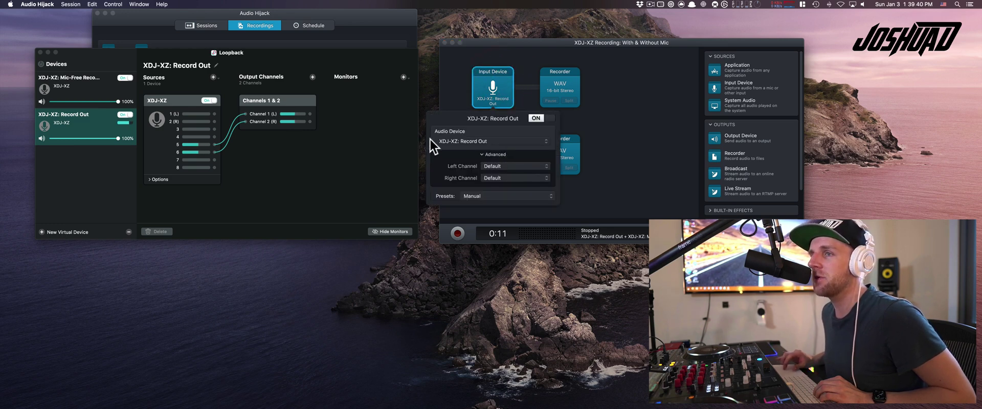
click(450, 63)
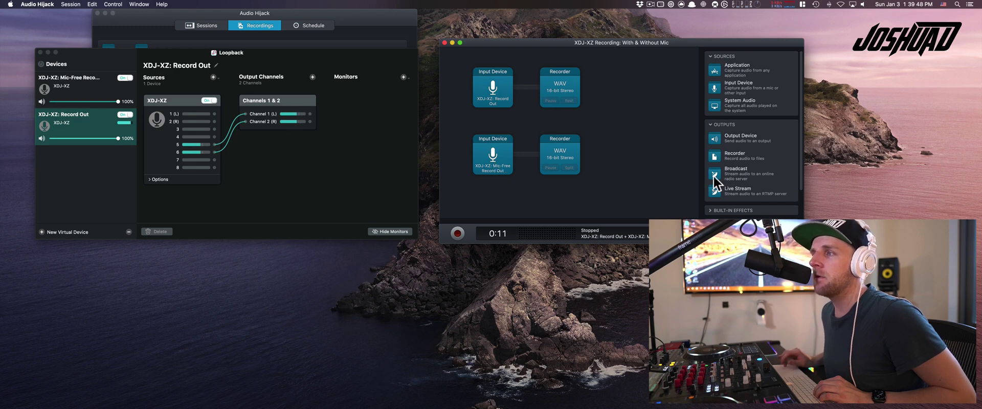
Examine the file name, quality and advanced recording options of the recorder fed by XDJ-XZ: Record Out.
click(557, 73)
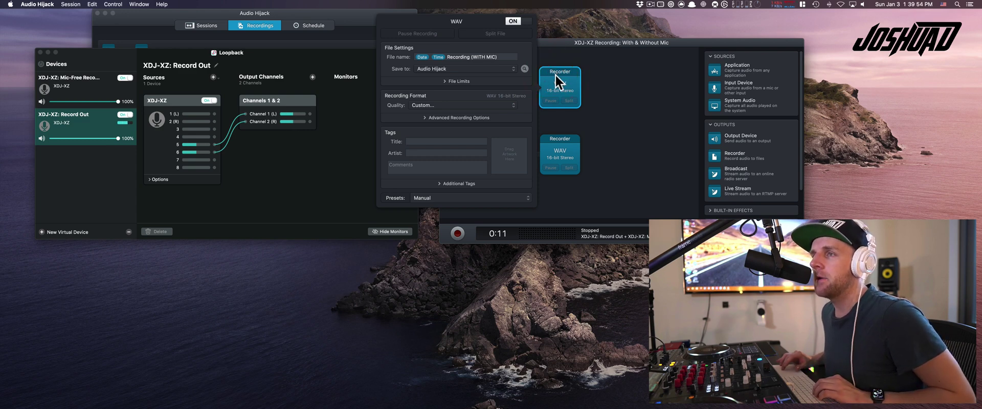
click(426, 106)
click(427, 105)
click(437, 116)
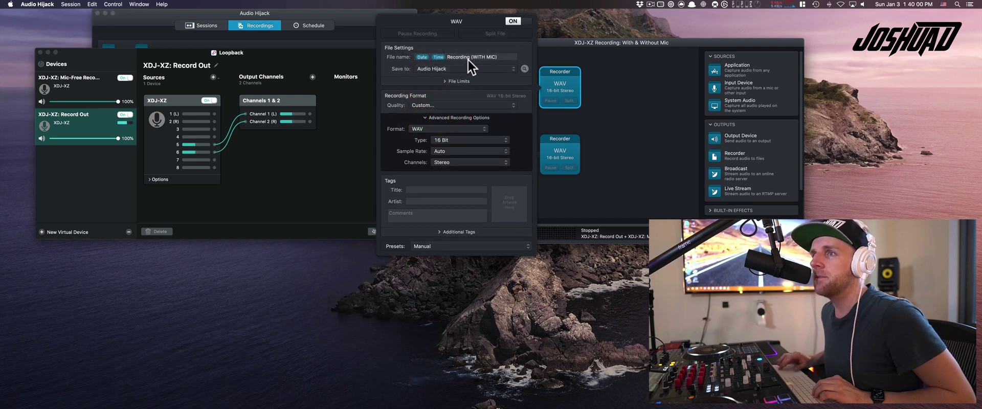
click(446, 56)
drag(446, 56, 497, 57)
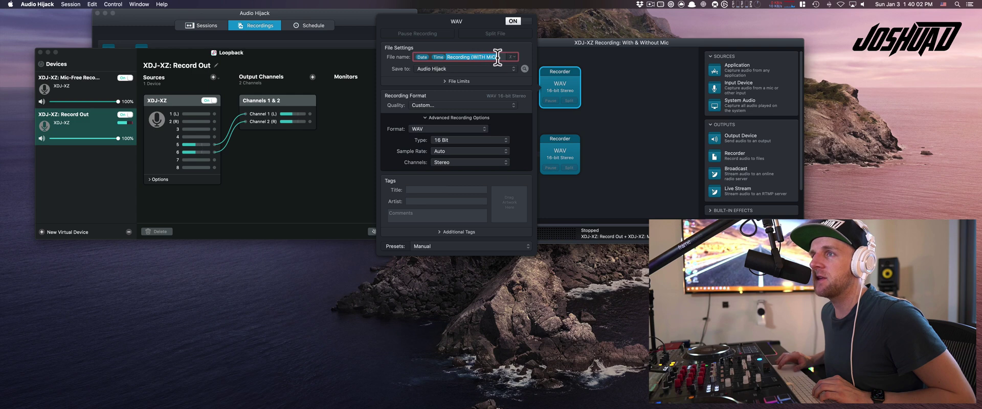
click(604, 111)
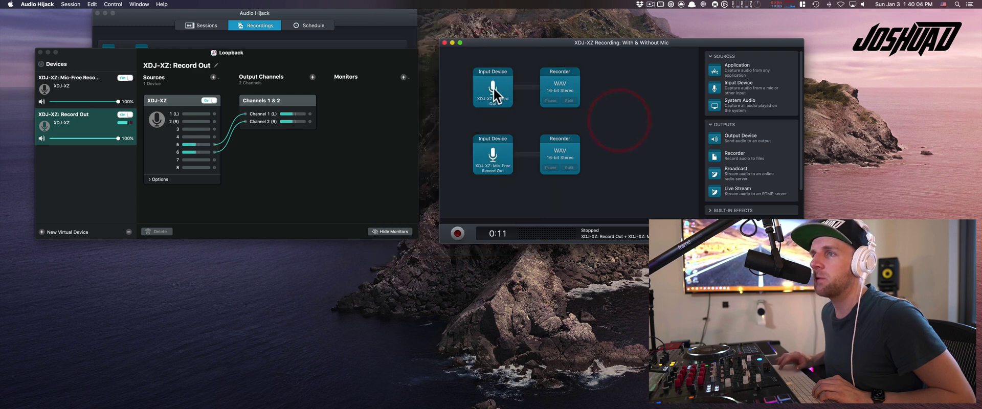
Examine the mic-free input block and the file settings of its connected recorder.
click(499, 153)
click(475, 190)
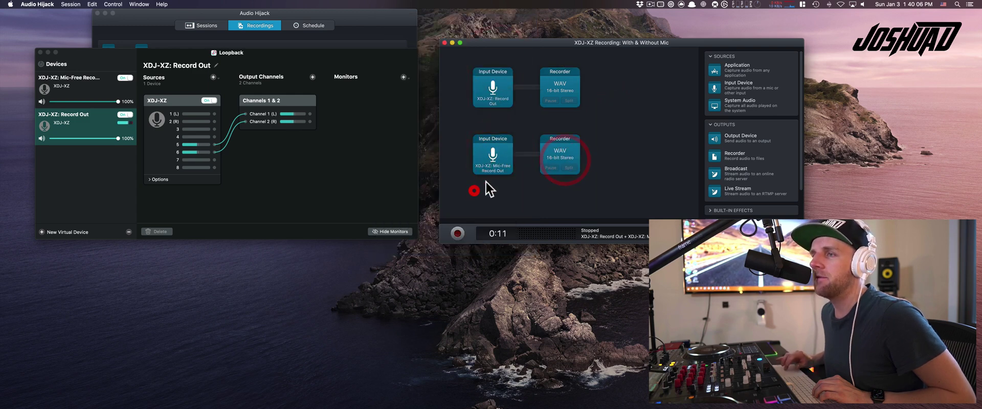
click(570, 150)
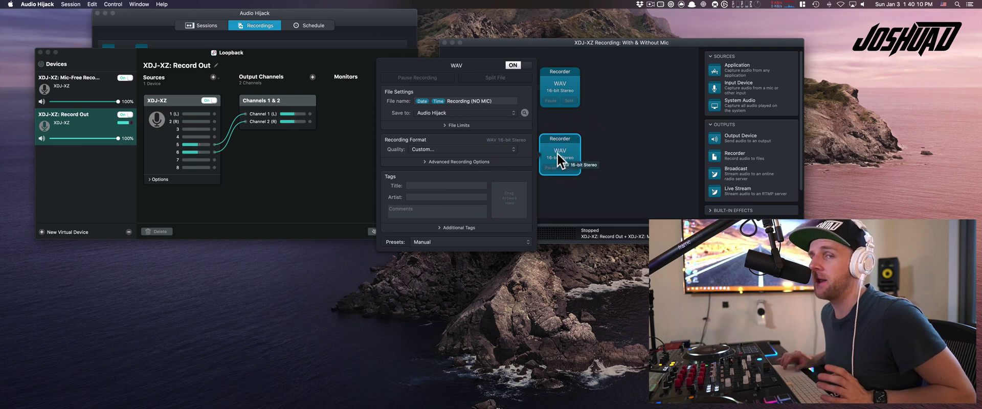
click(634, 125)
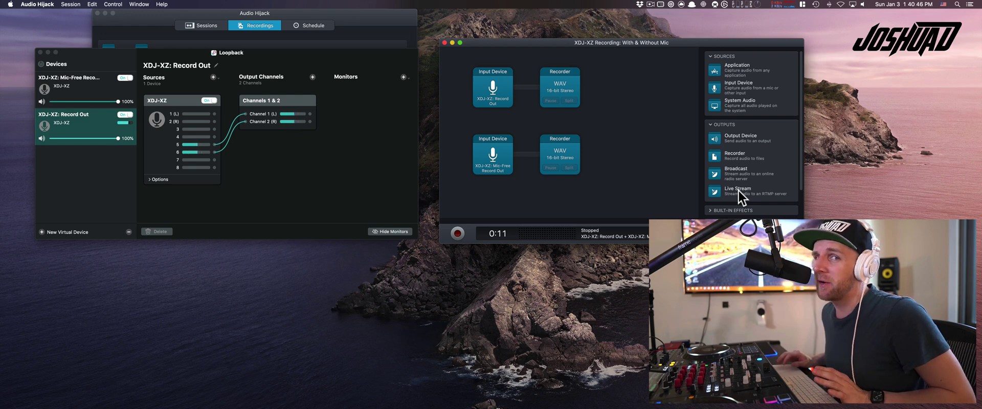
Try inserting a Volume effect between the mic-free input device and its recorder.
scroll(745, 201, down, 3)
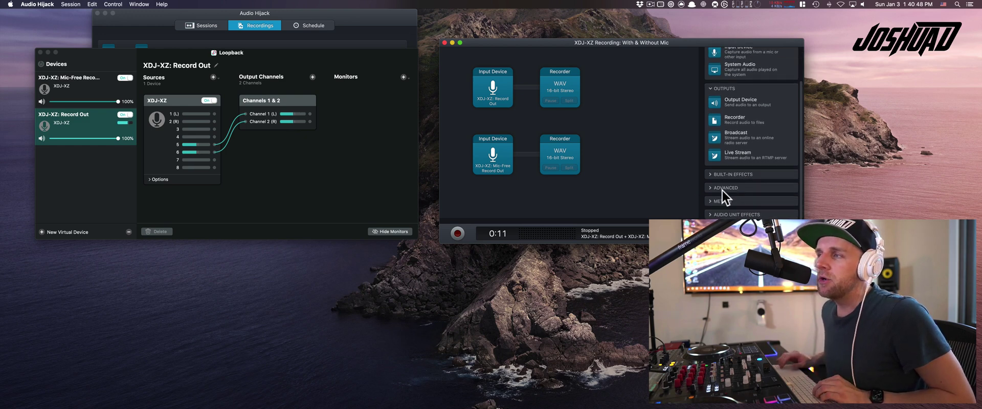
click(710, 188)
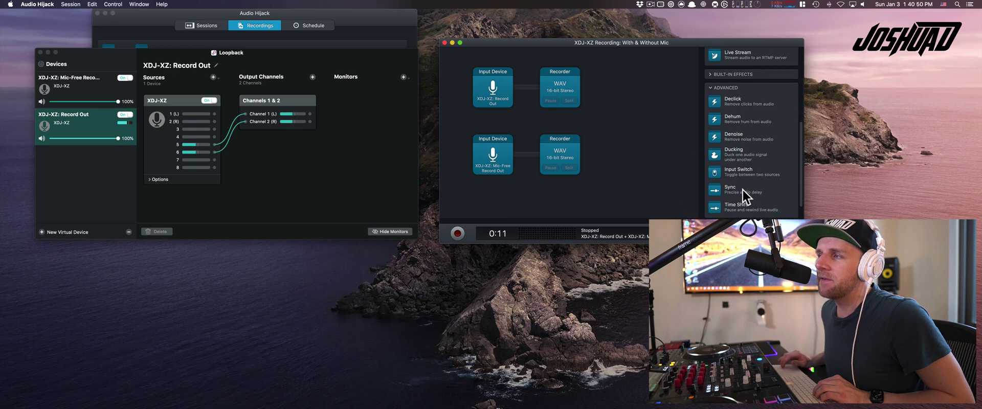
scroll(742, 189, up, 5)
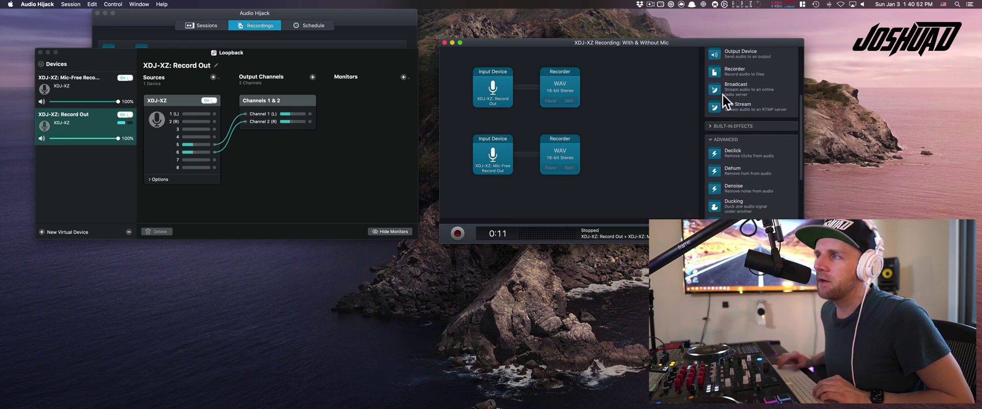
click(719, 125)
scroll(743, 179, down, 2)
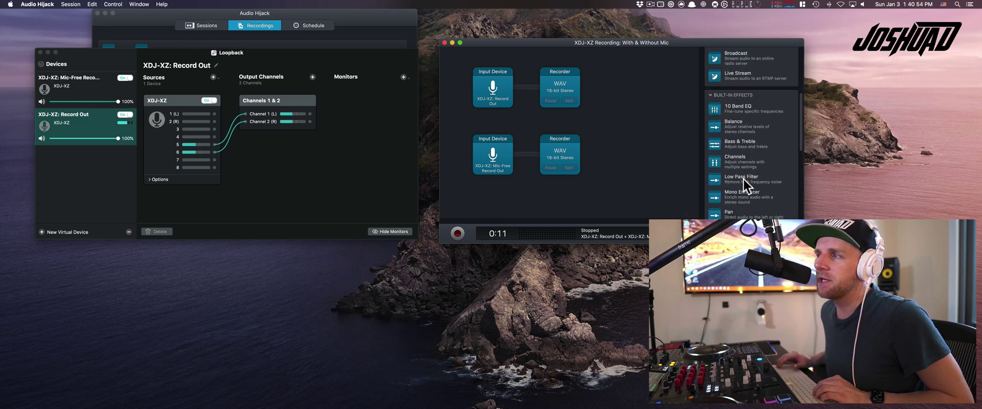
scroll(743, 179, down, 2)
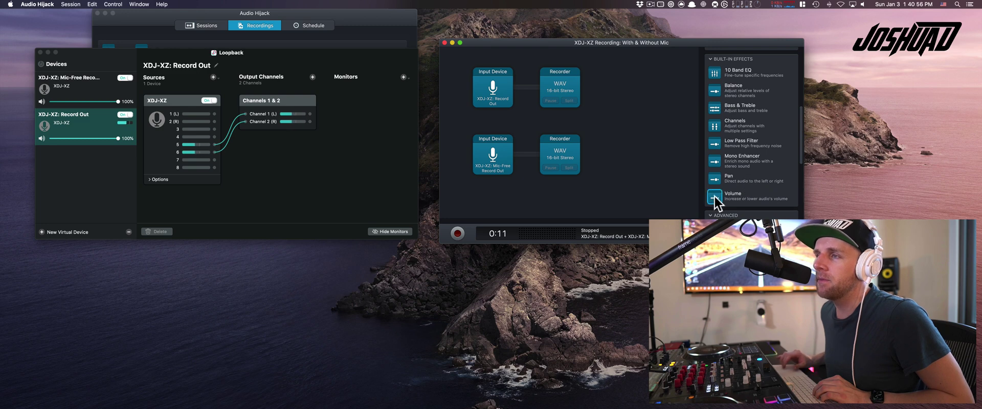
drag(715, 198, 550, 152)
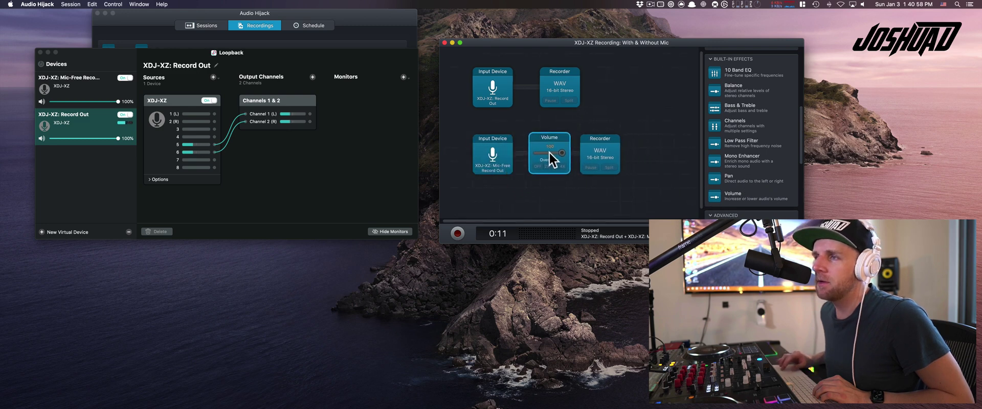
click(549, 153)
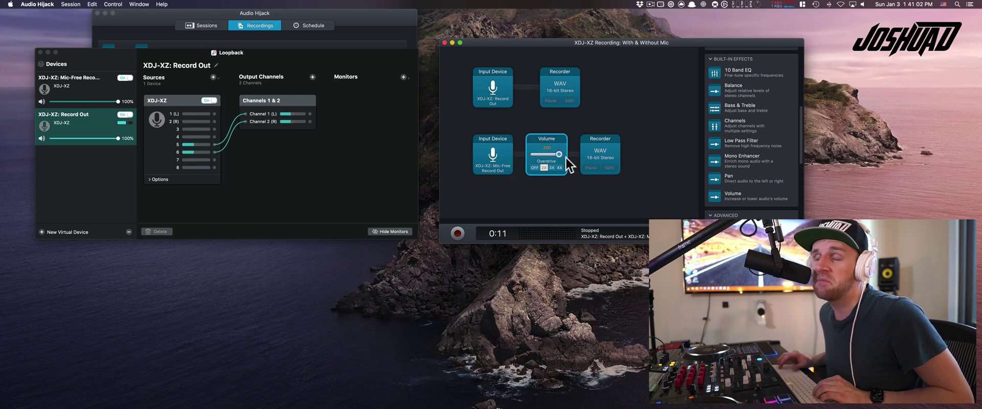
click(566, 157)
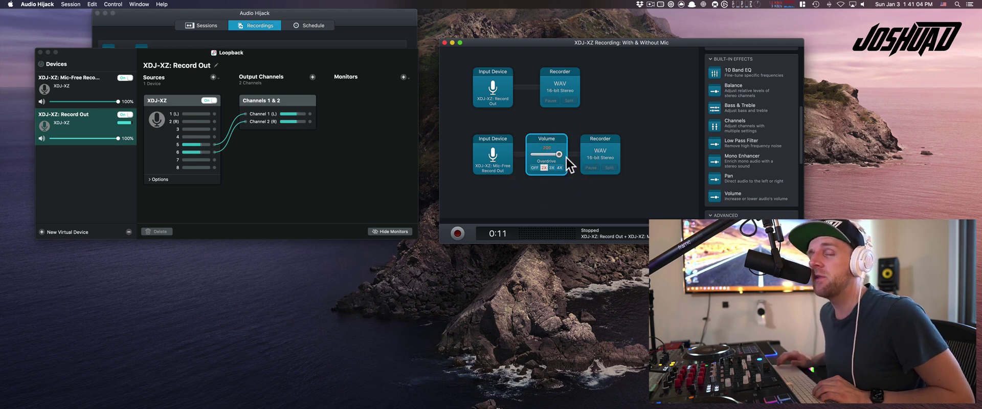
Remove the Volume effect from the mic-free recording chain.
key(super+z)
click(545, 144)
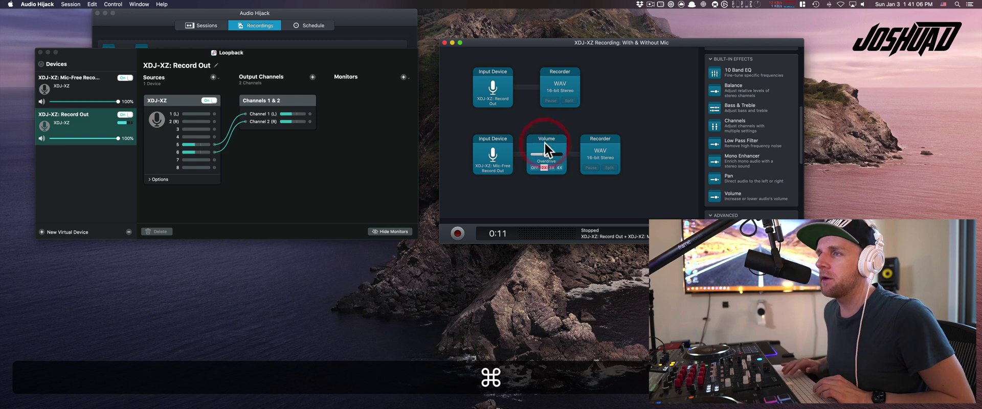
key(super+BackSpace)
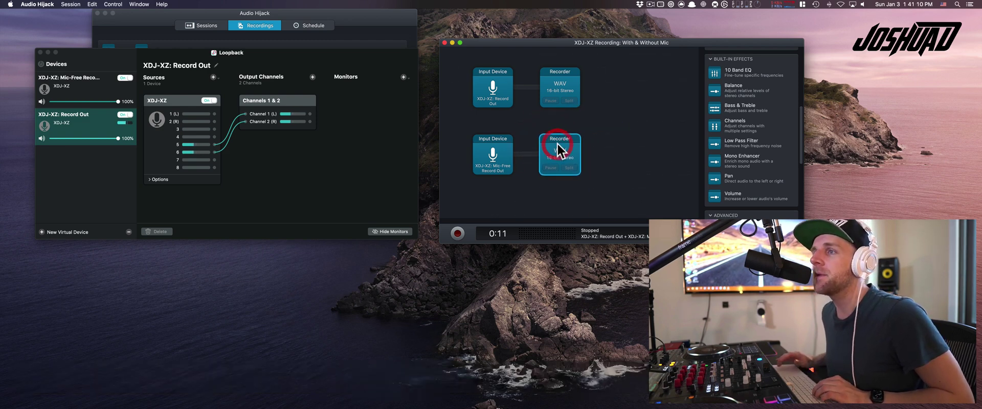
click(642, 106)
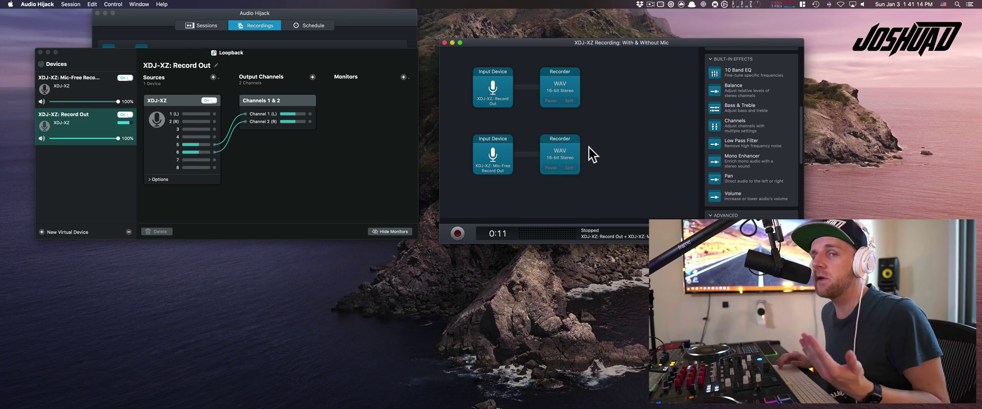
Record a short test with the With & Without Mic session and stop the recording.
click(457, 233)
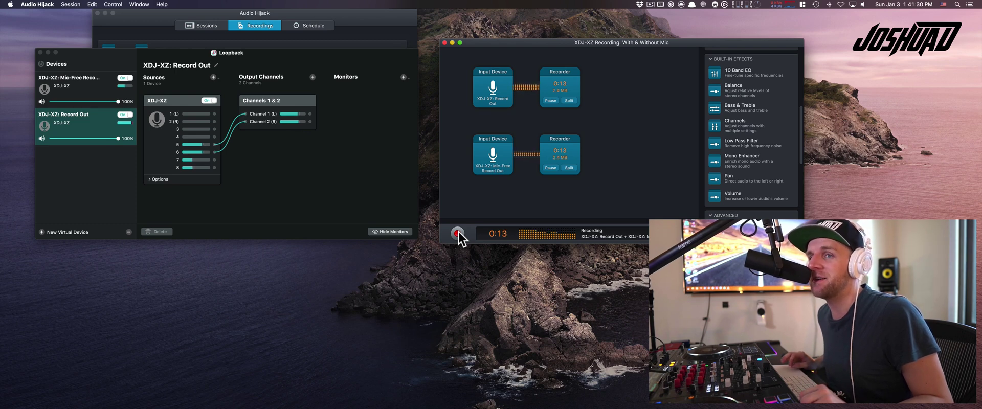
click(458, 233)
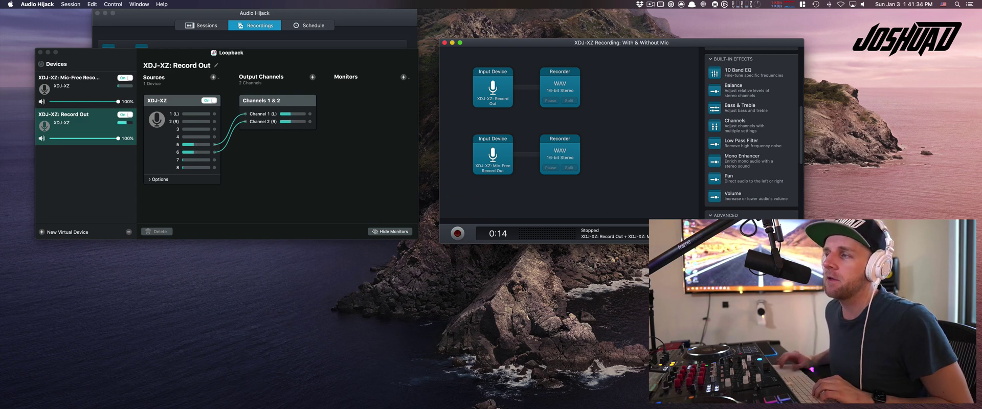
click(404, 15)
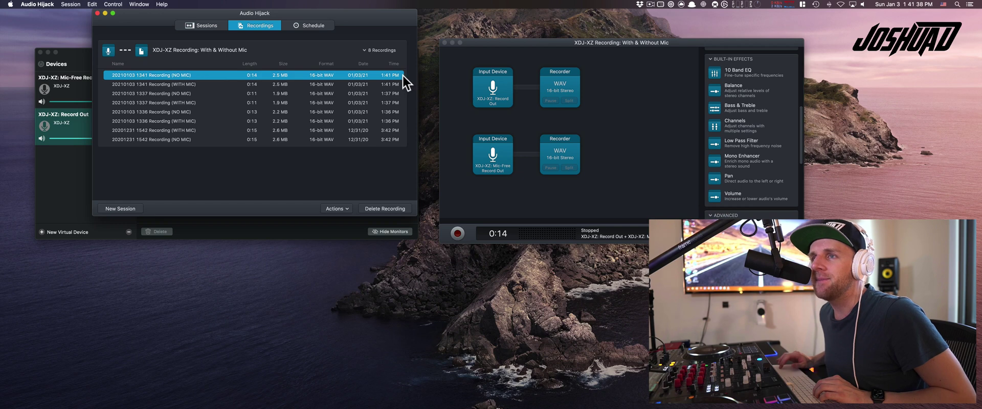
super+click(379, 84)
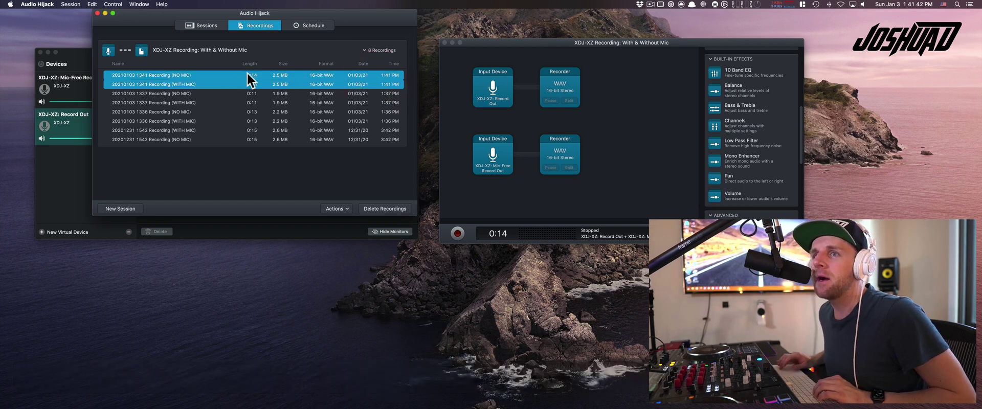
double_click(193, 84)
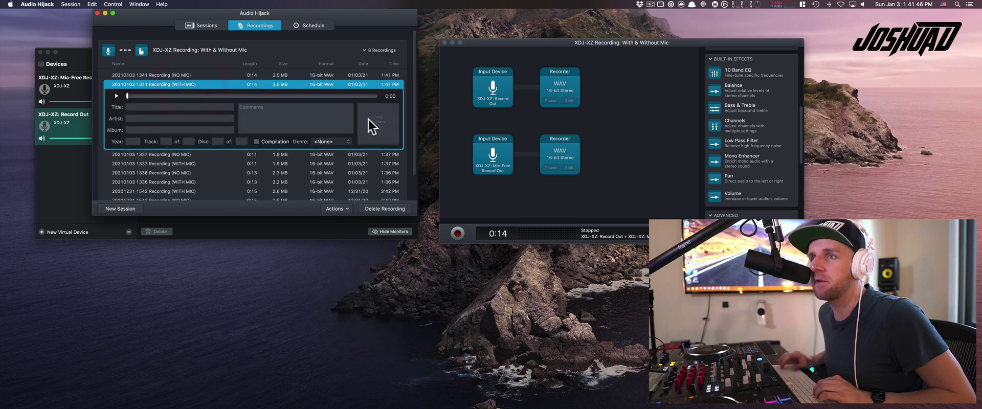
click(117, 96)
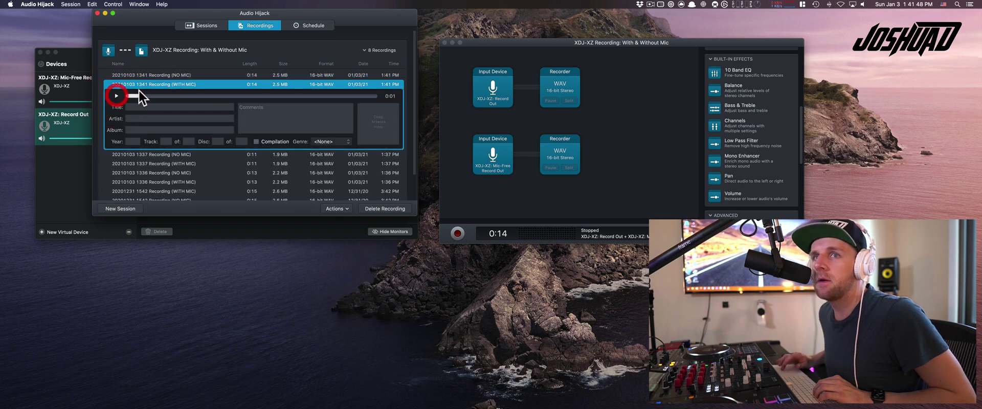
right_click(197, 82)
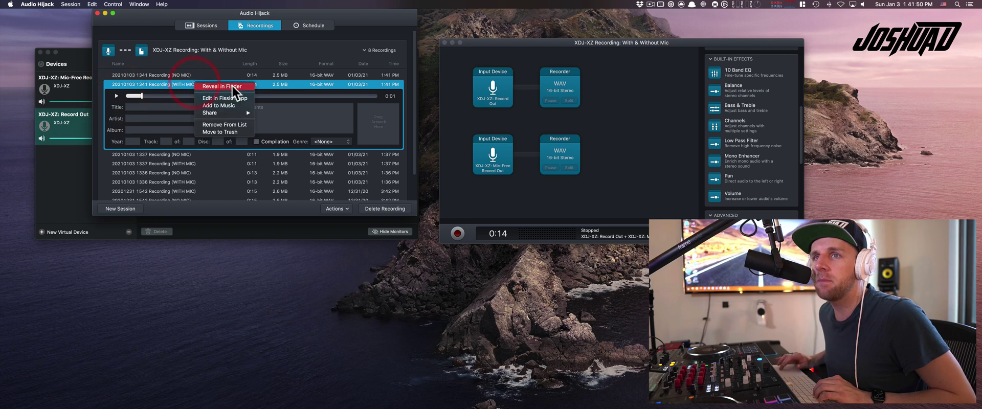
click(225, 97)
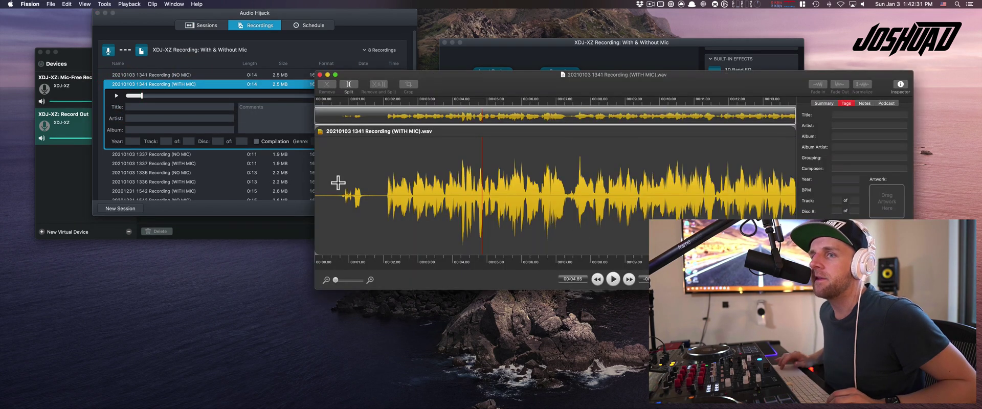
Play the WITH MIC recording from its beginning to check the audio, and pause playback.
click(317, 188)
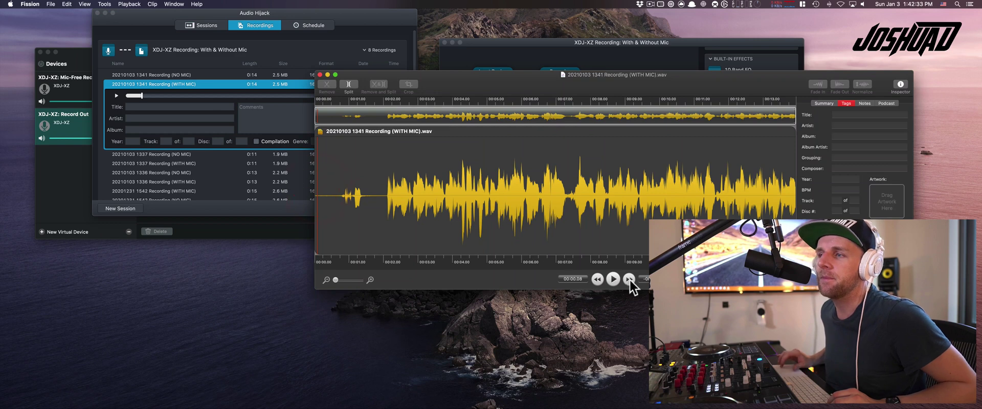
click(613, 279)
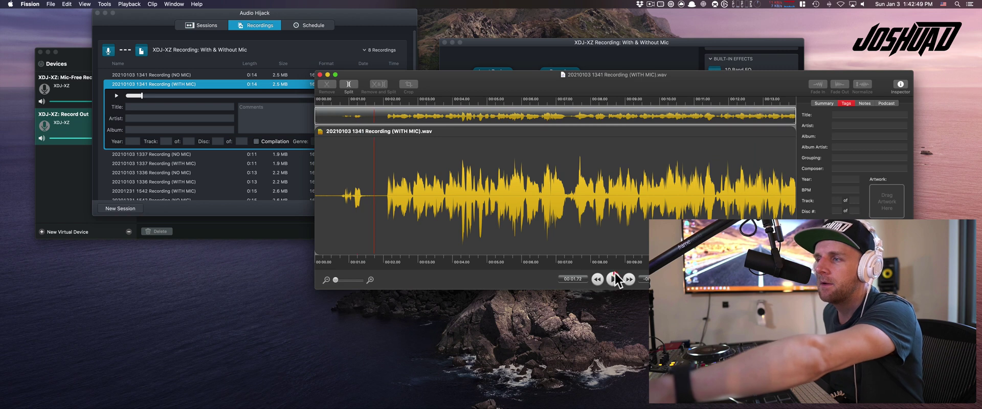
click(614, 279)
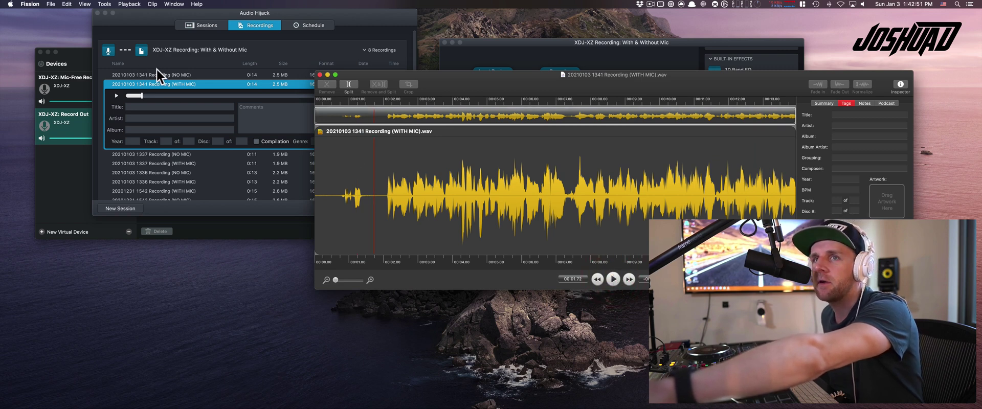
click(178, 70)
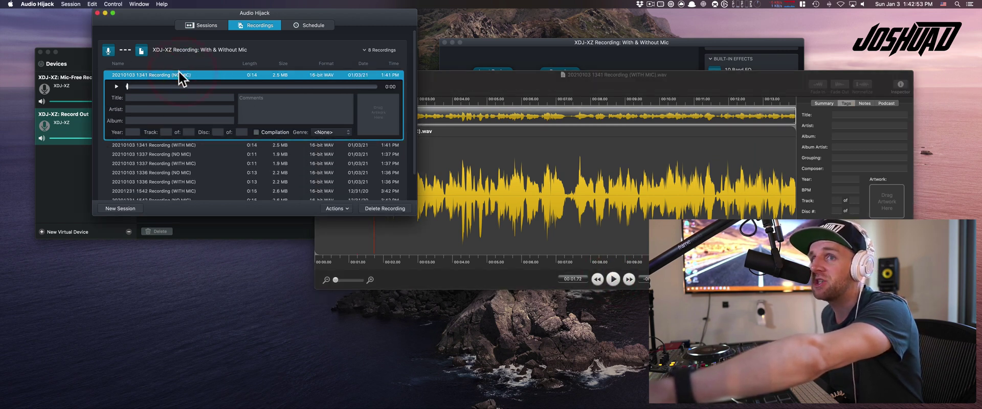
right_click(178, 70)
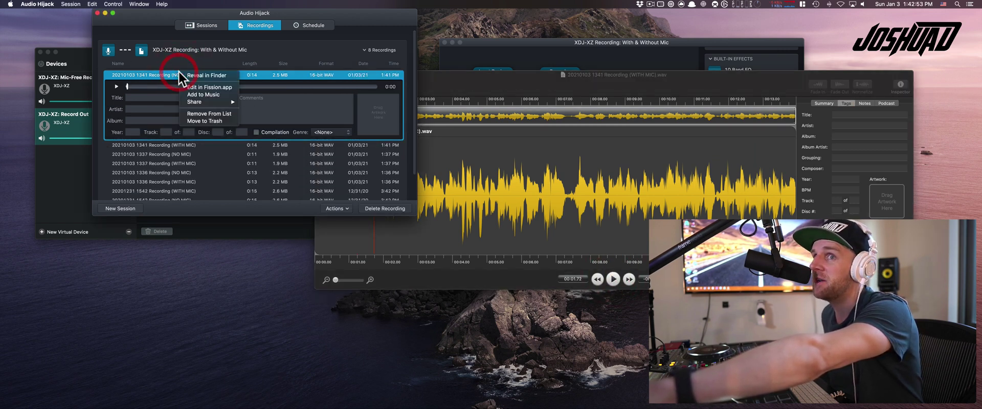
click(214, 87)
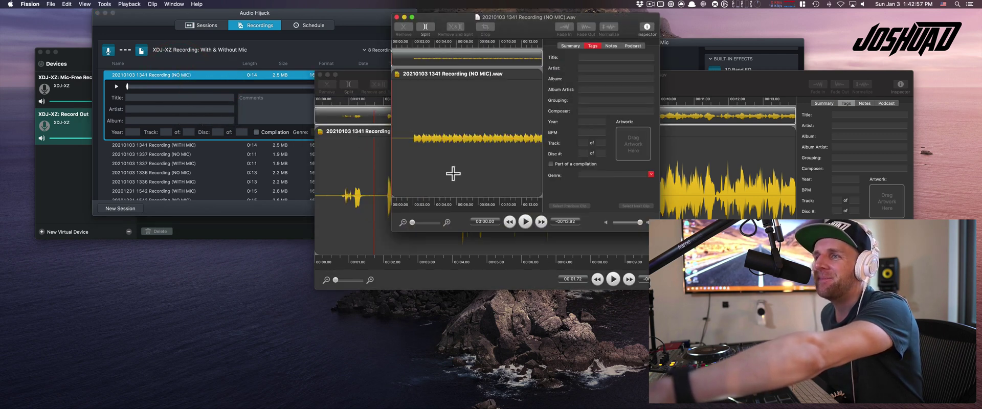
click(527, 220)
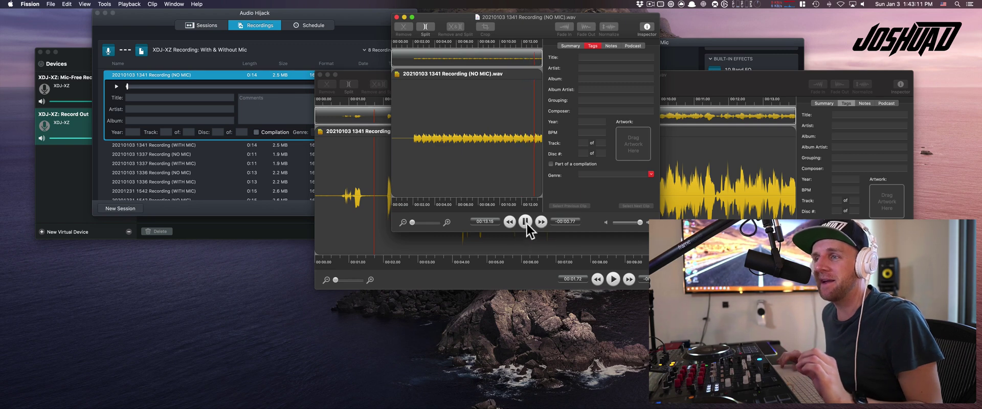
click(525, 221)
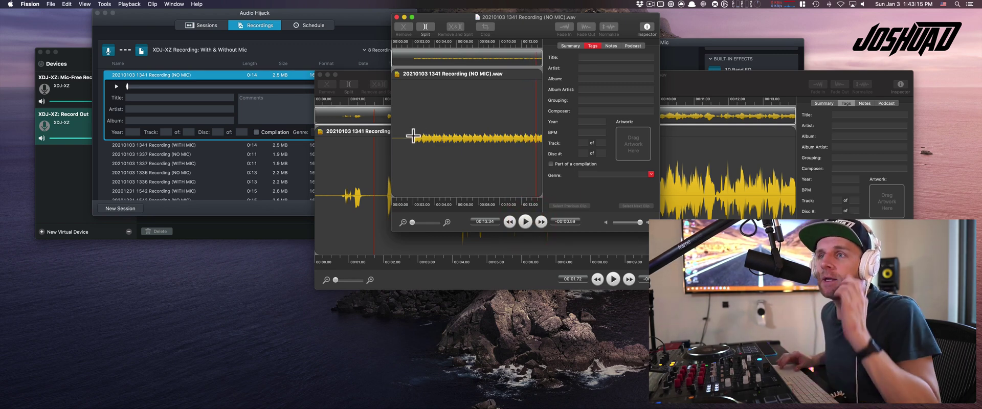
Delete the silent lead-in of about 2 seconds at the start of the NO MIC recording.
drag(413, 135, 366, 136)
key(Delete)
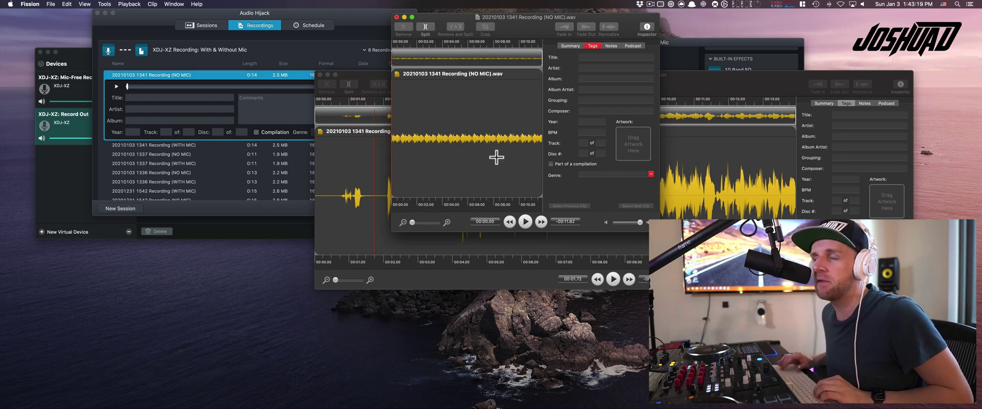
Normalize the entire trimmed NO MIC recording and play part of it back to check the level.
key(super+a)
right_click(493, 123)
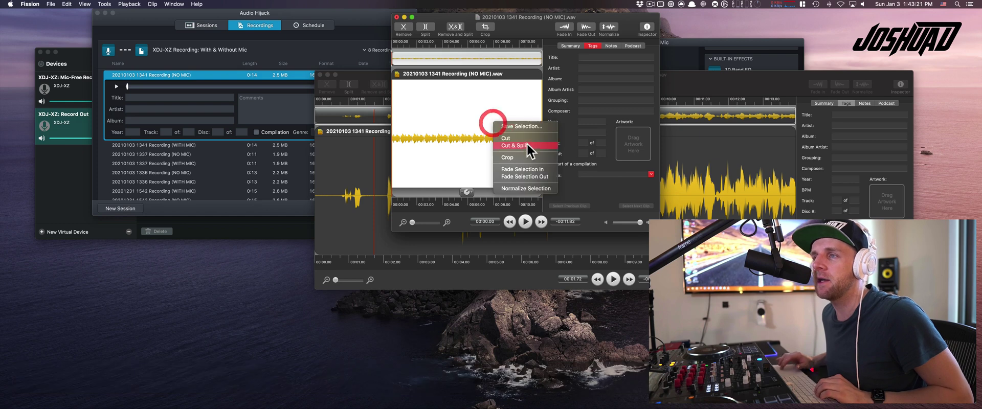
click(514, 188)
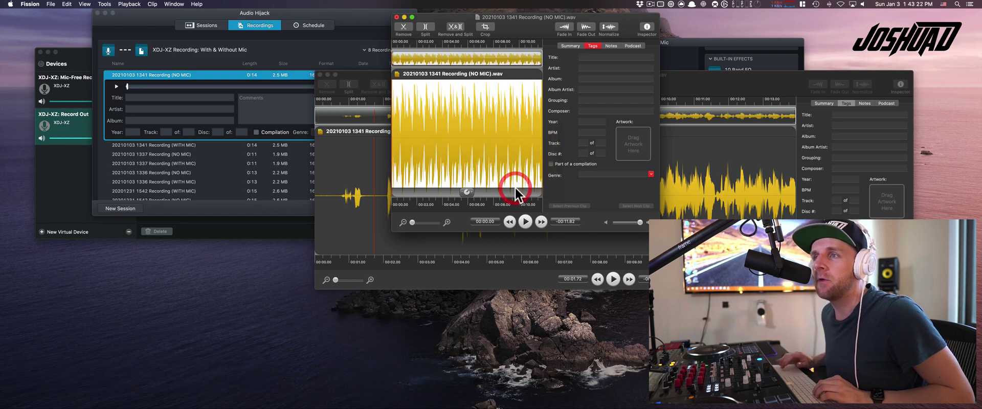
click(525, 220)
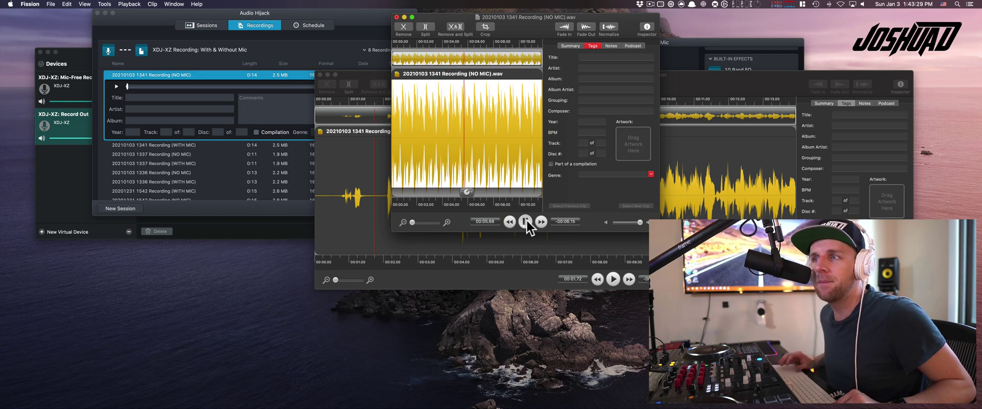
click(525, 221)
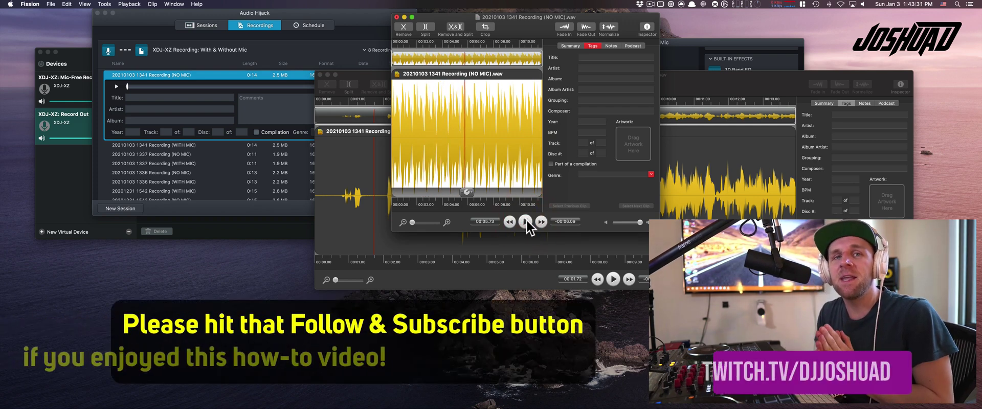